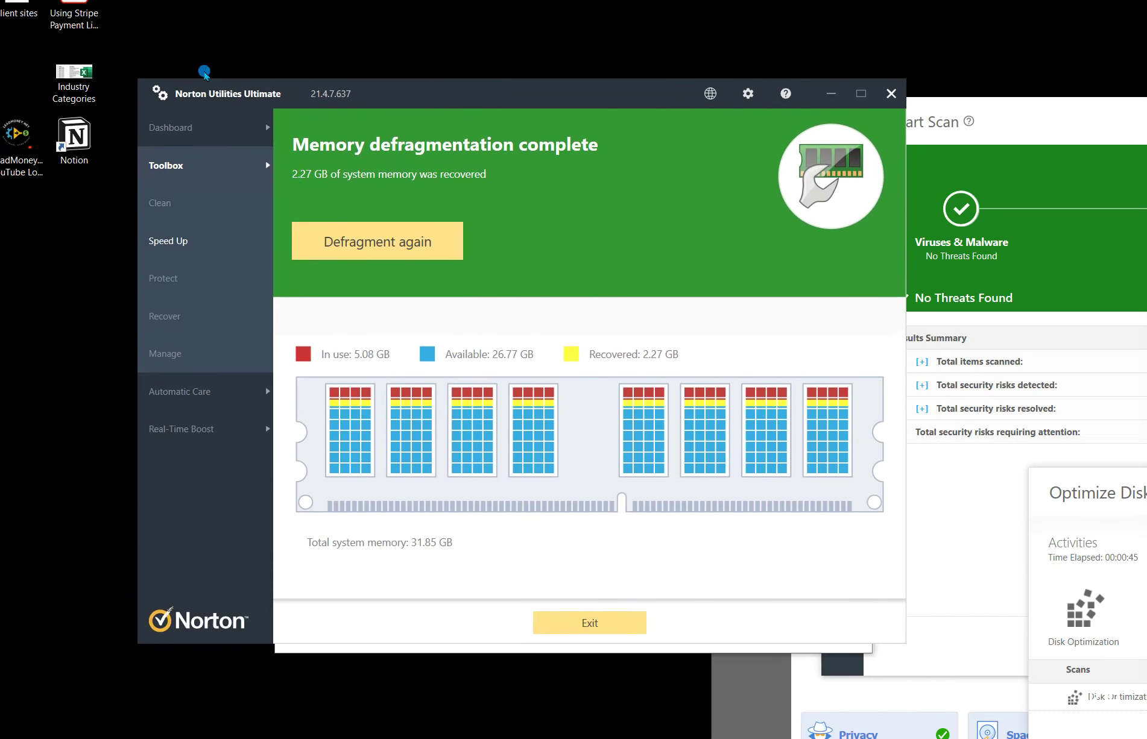
Bring the Norton 360 window in front of Norton Utilities, showing the PC tuned up
left_click(1025, 103)
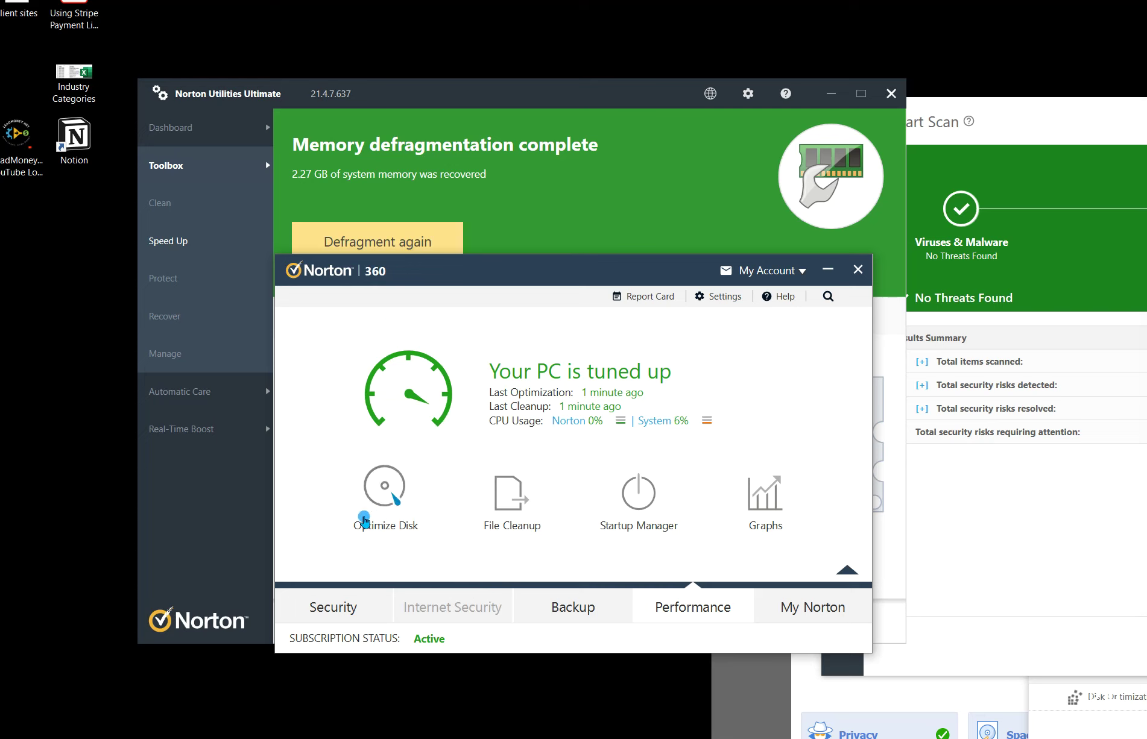
Show Norton 360's Security page: PC protected, updates current, last Smart Scan 1 minute ago
left_click(336, 608)
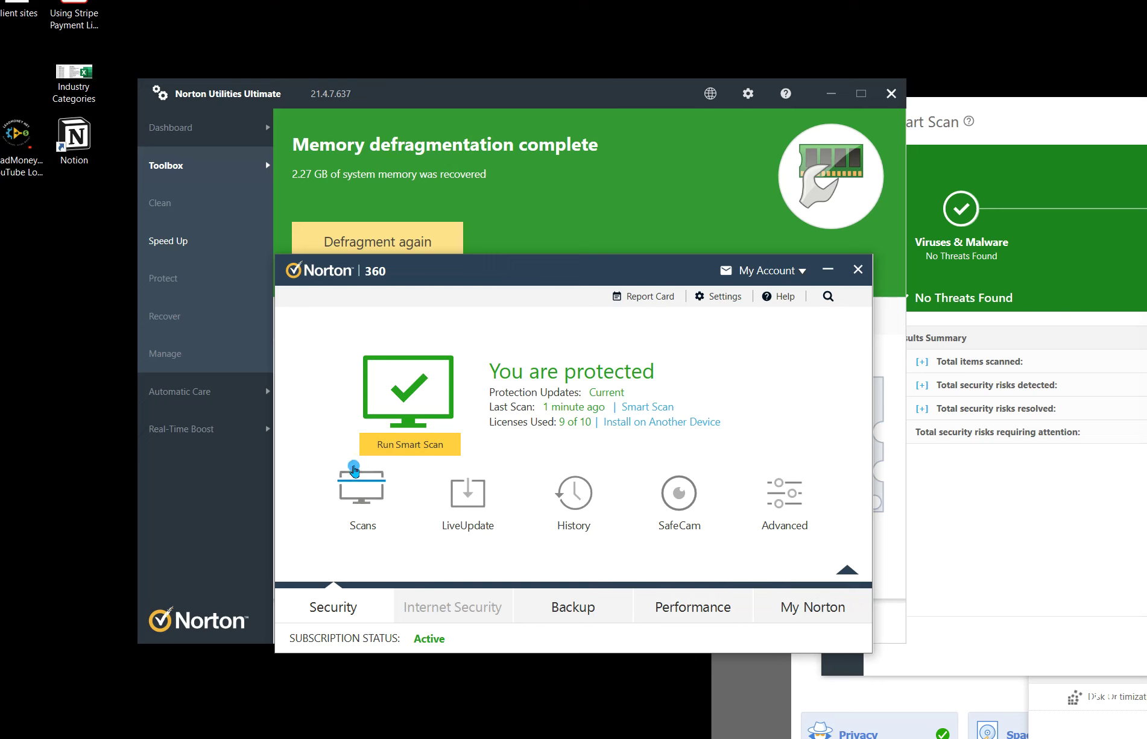
Run a Smart Scan through its results: no threats, secure network, no advanced issues
left_click(425, 433)
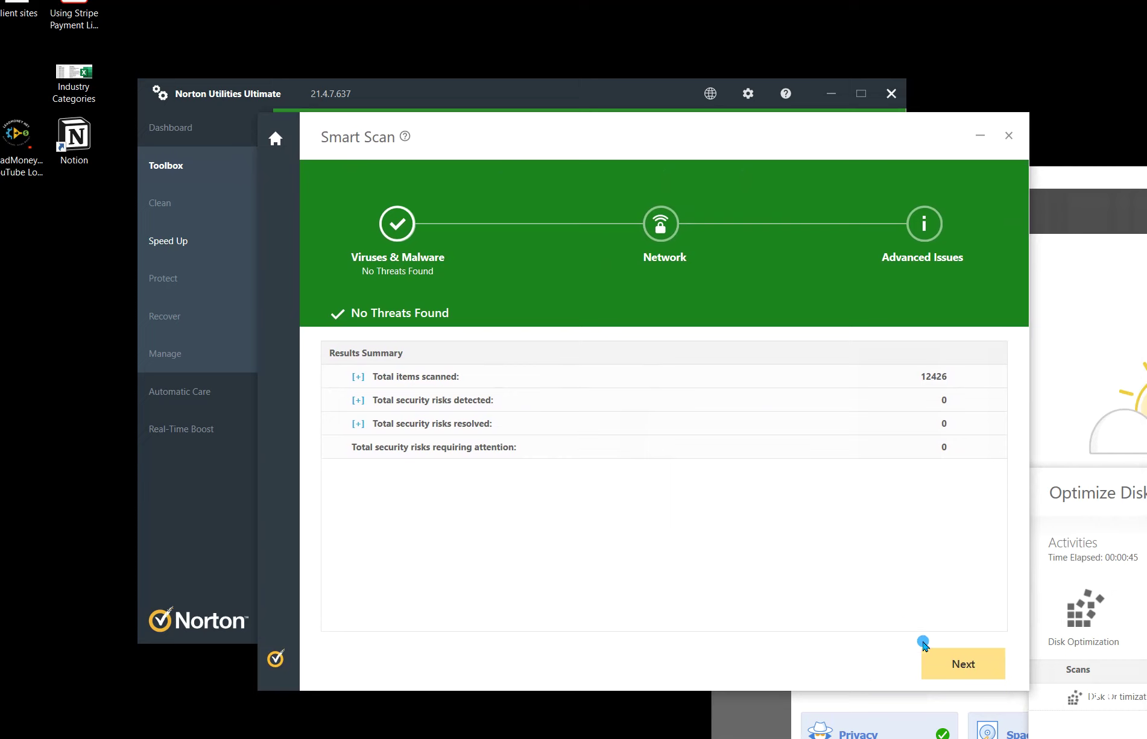
left_click(963, 663)
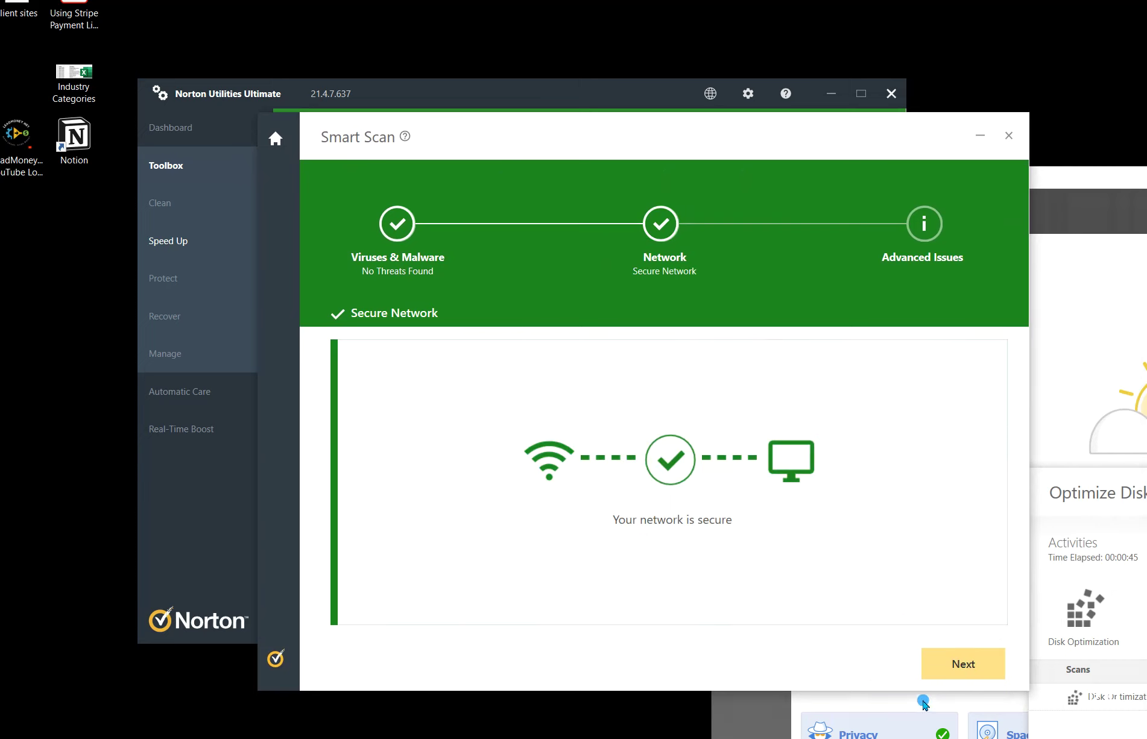
left_click(942, 669)
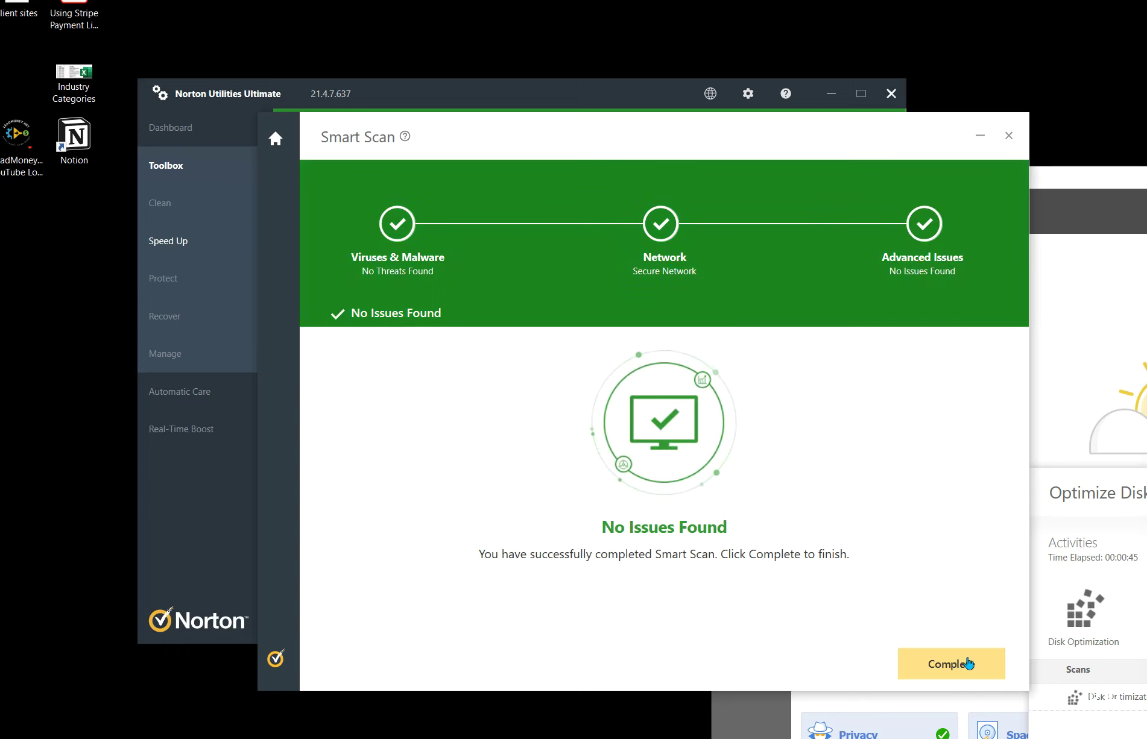
left_click(967, 663)
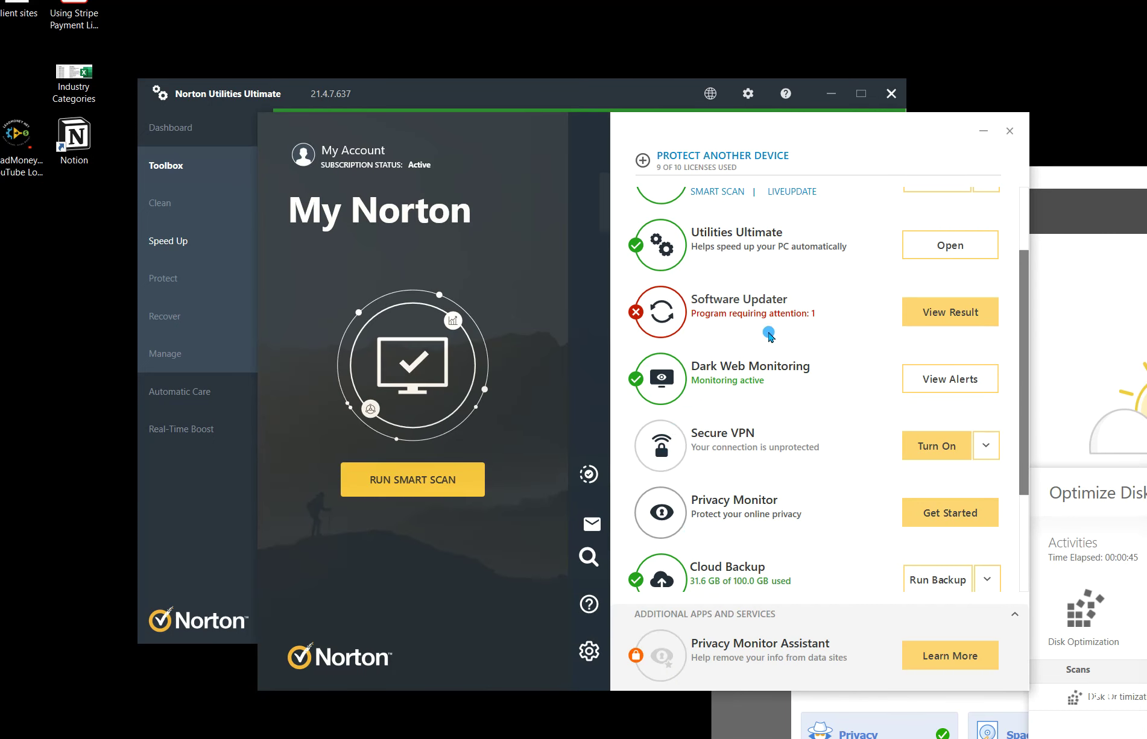
Close the My Norton window to return to the Security overview
scroll(847, 466, "up", 3)
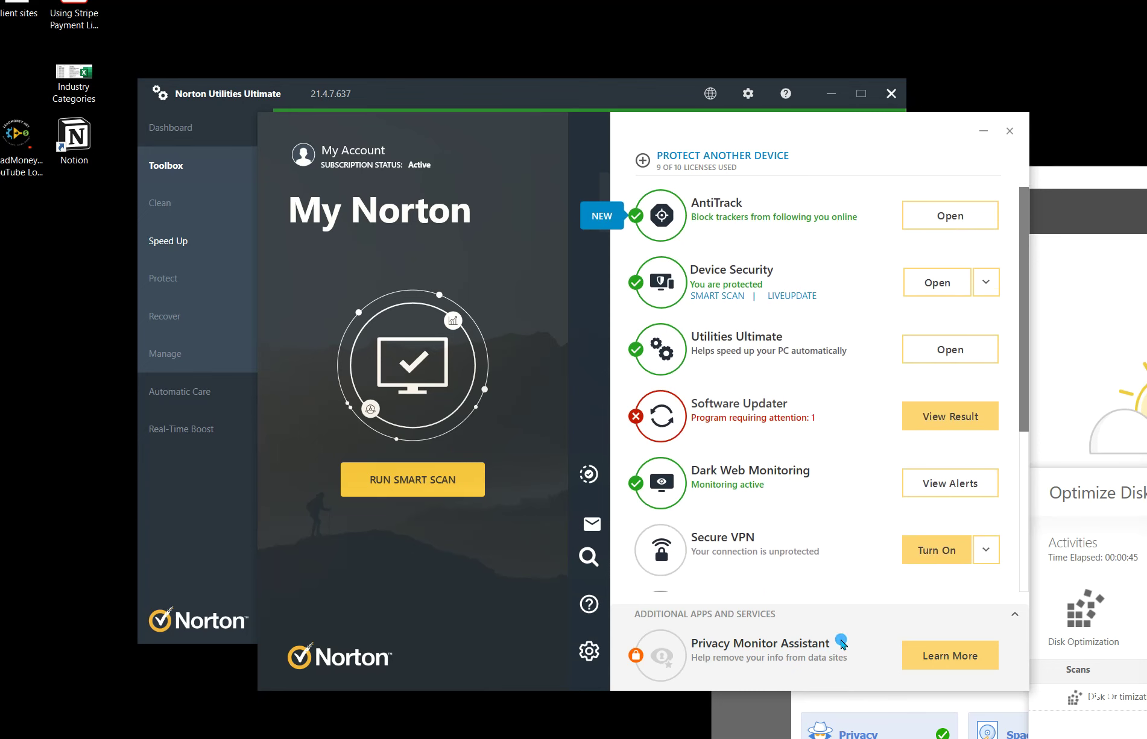
left_click(169, 529)
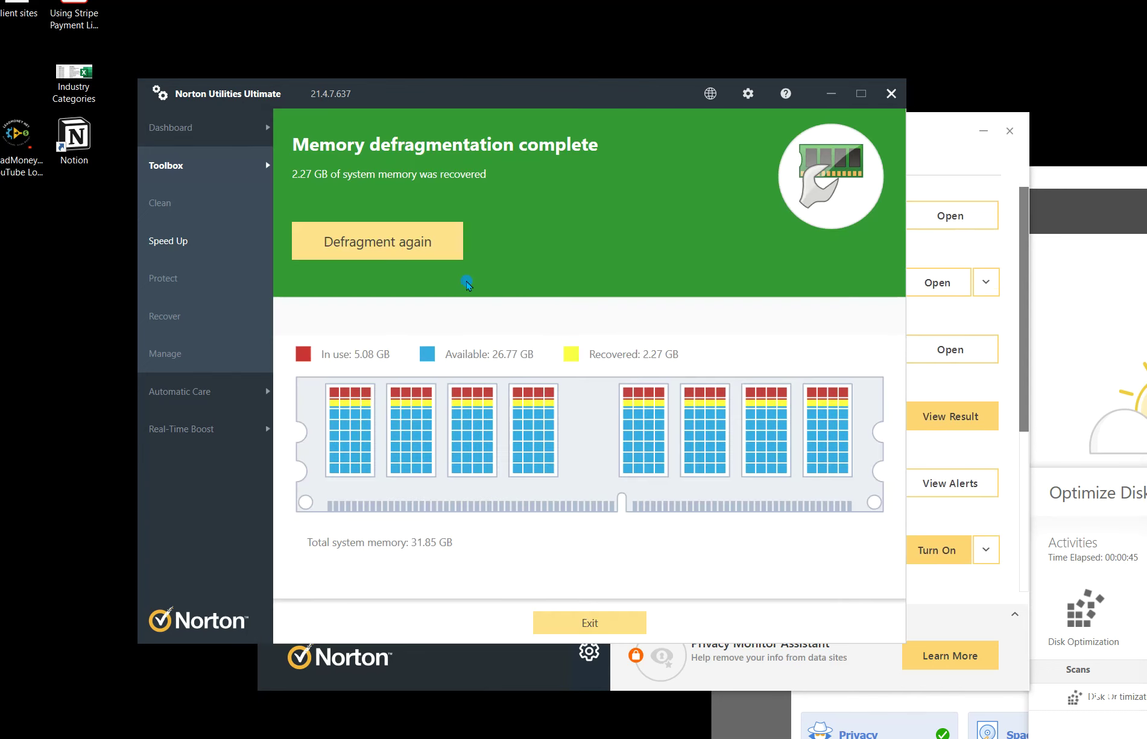
left_click(354, 687)
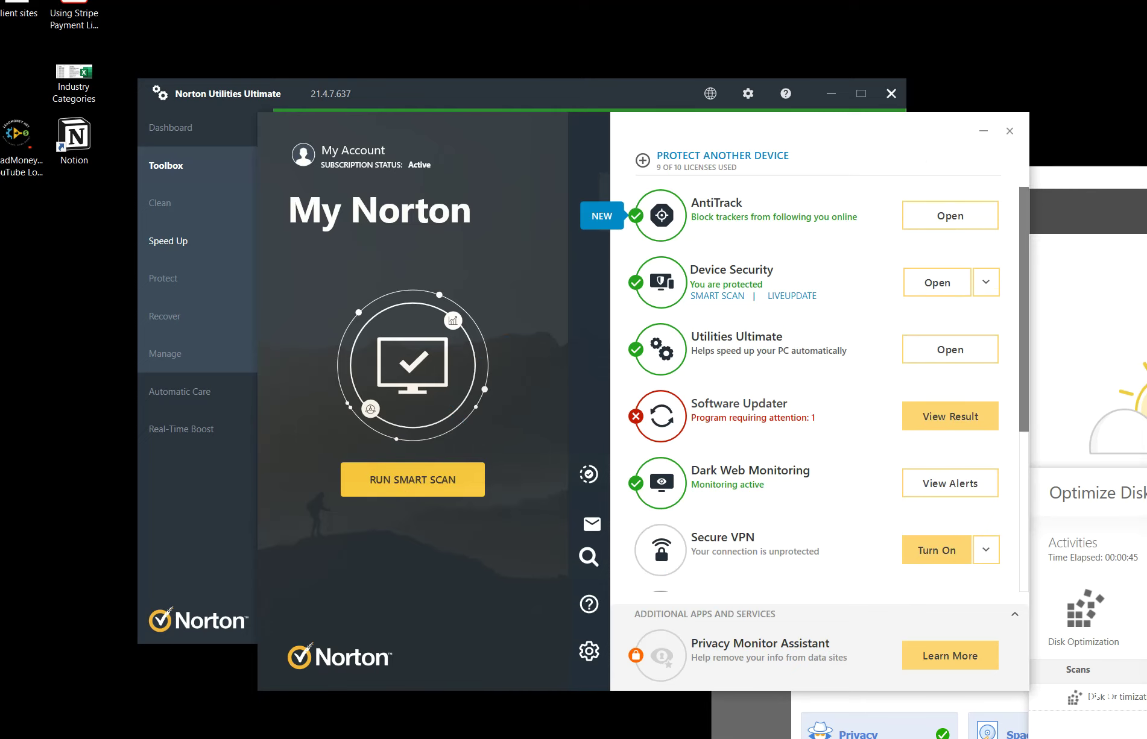
left_click(1010, 131)
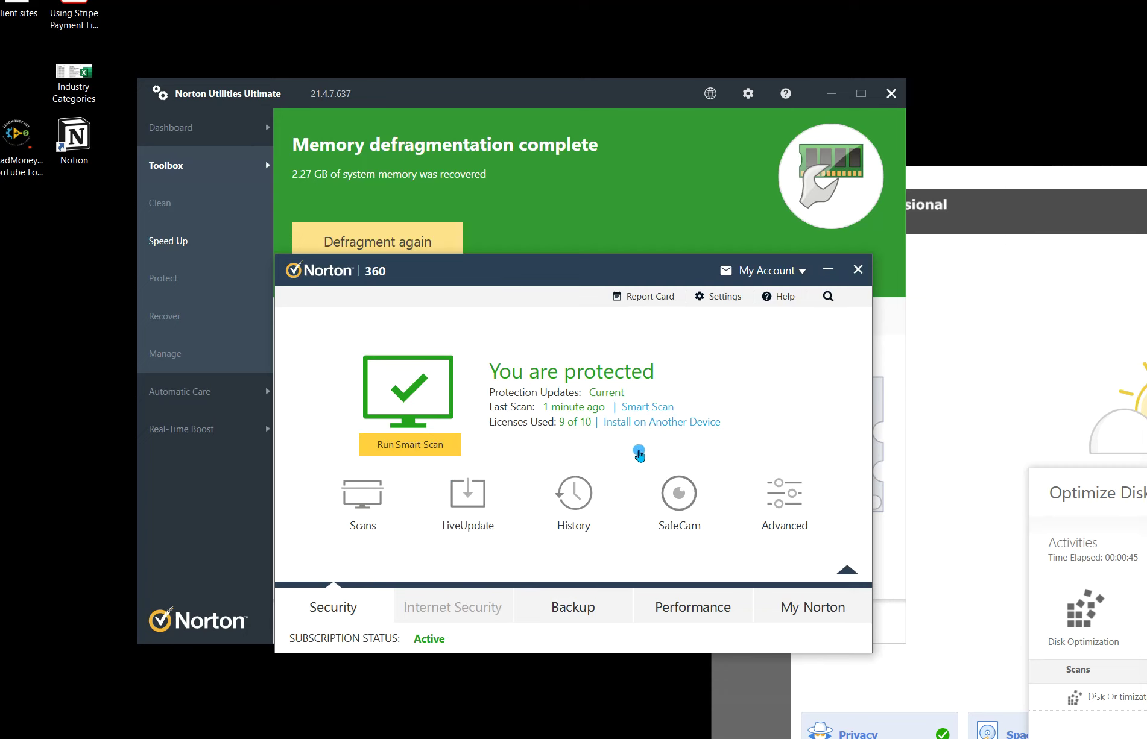
Check the Backup page showing one backup set and a backup 20 hours ago, then go to Performance
left_click(583, 614)
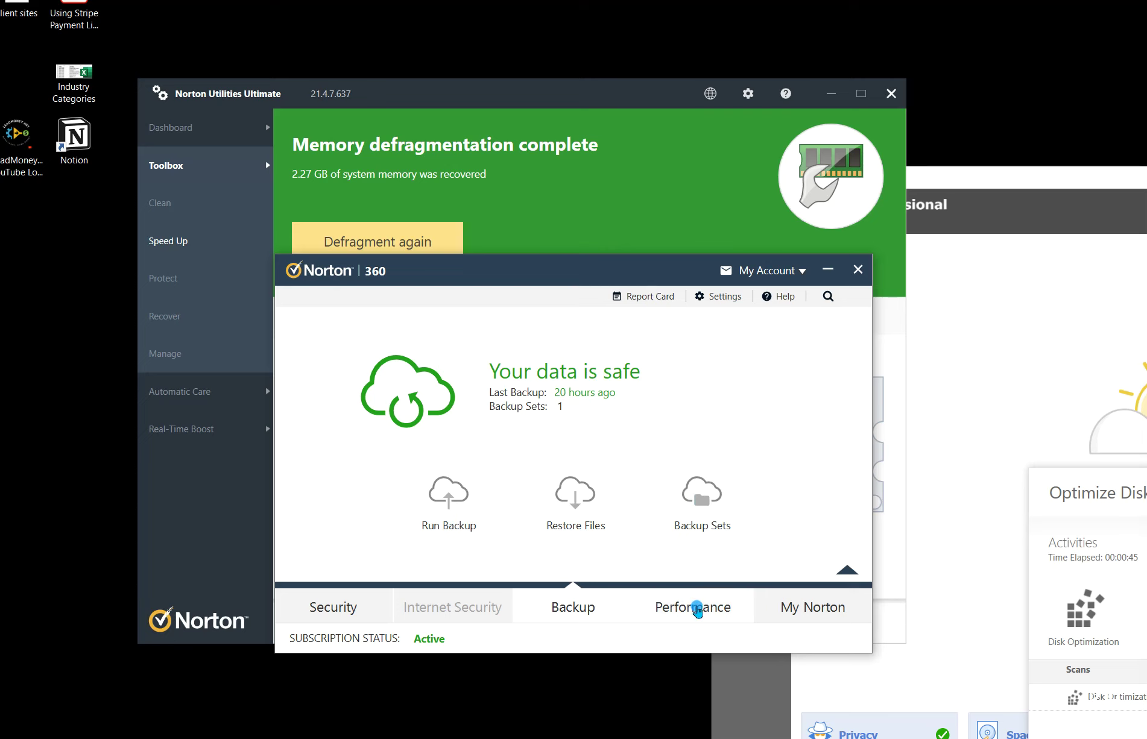
left_click(698, 608)
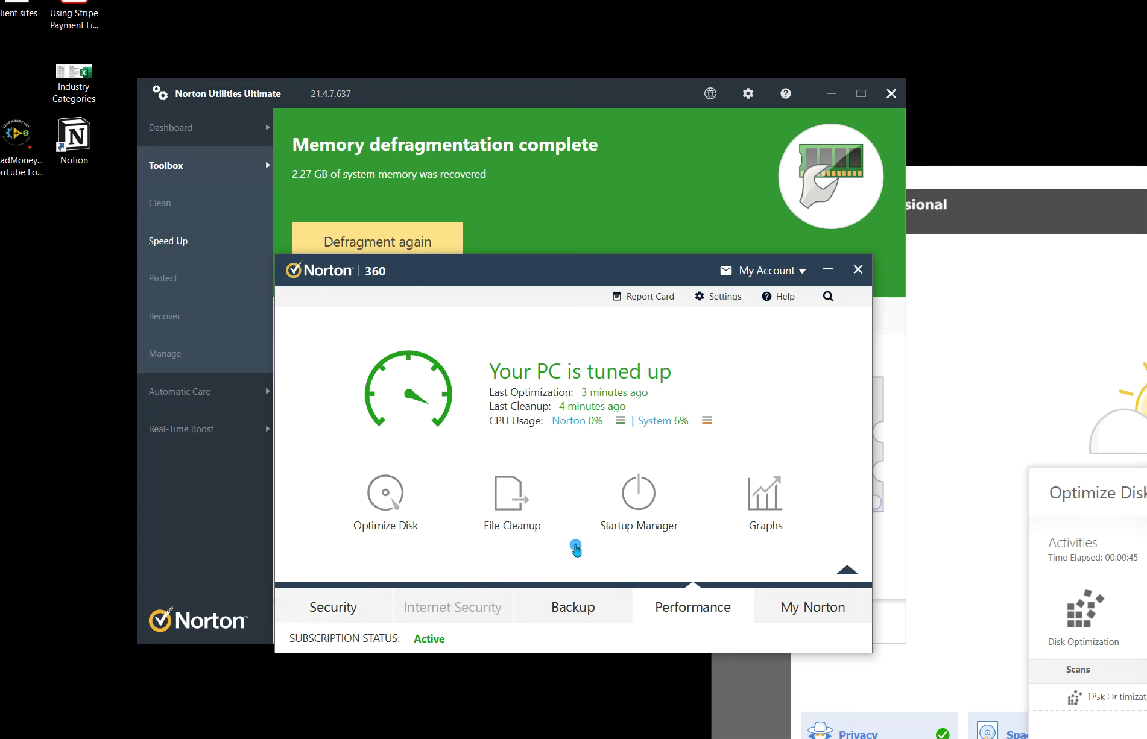
Start Optimize Disk, analyzing drive C, and move its progress window aside
left_click(391, 496)
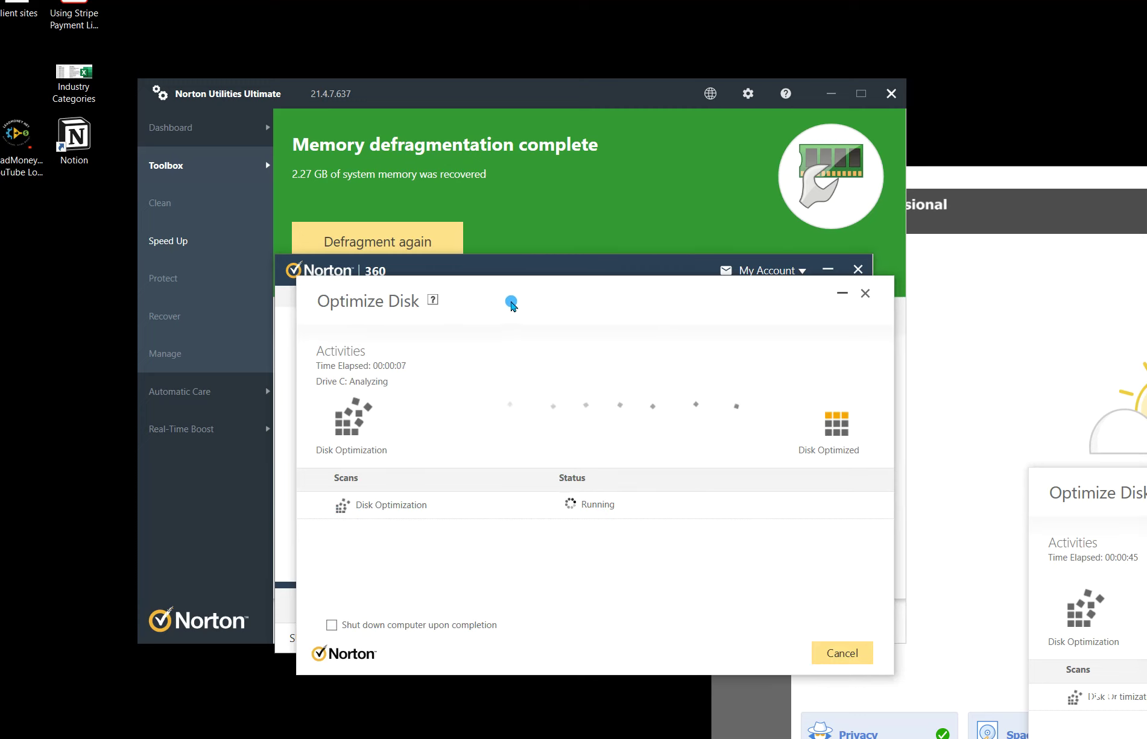
left_click_drag(510, 300, 1099, 42)
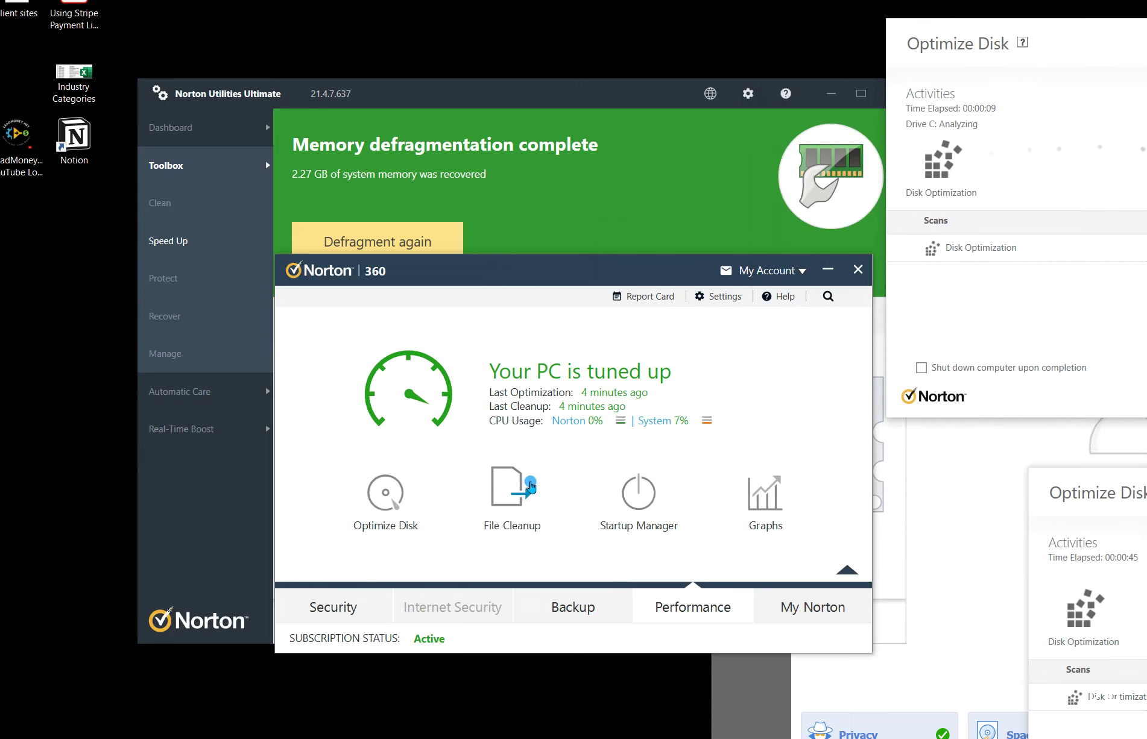
Clean up Windows and Internet Explorer temporary files, then open Startup Manager's 37-program list
left_click(511, 494)
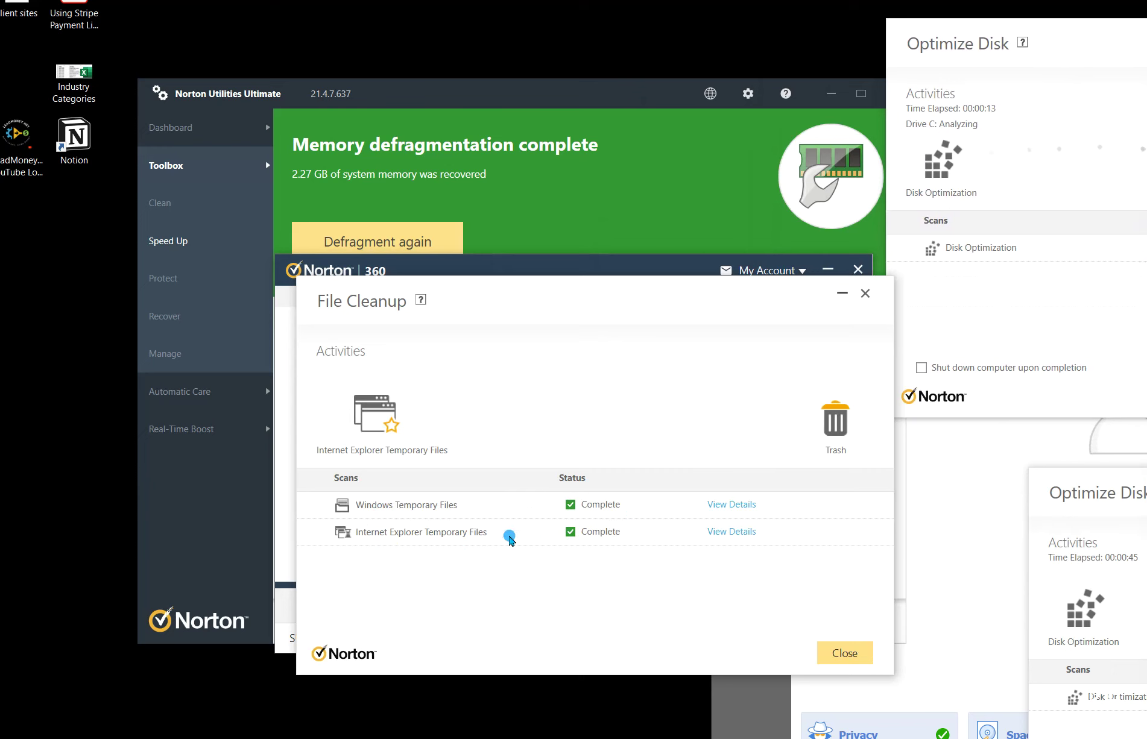
left_click(851, 655)
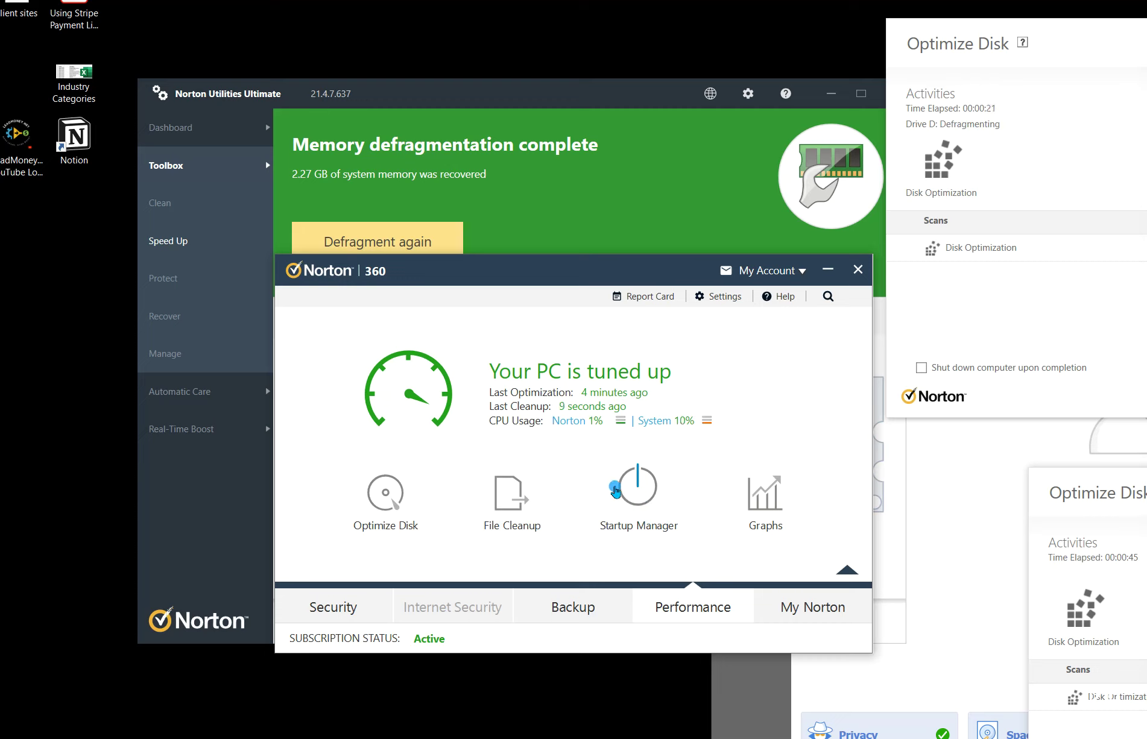
left_click(661, 506)
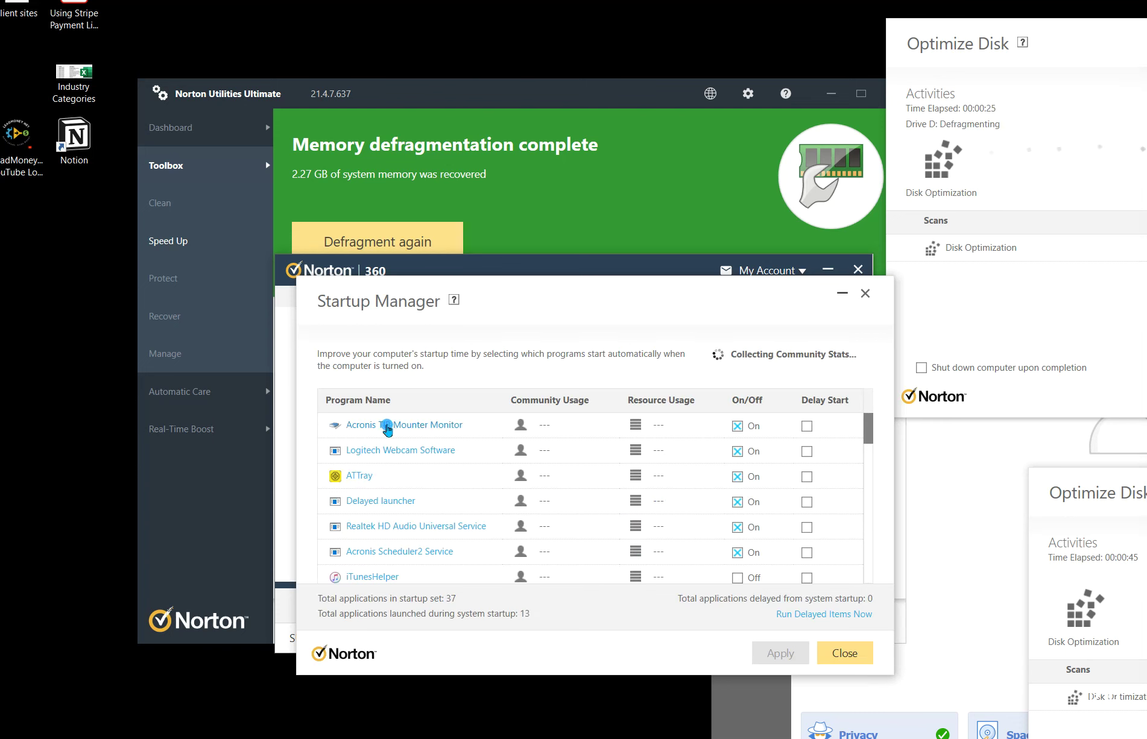
Reopen Startup Manager to load community ratings and set Delayed launcher to delayed start
scroll(431, 507, "down", 2)
scroll(434, 506, "down", 6)
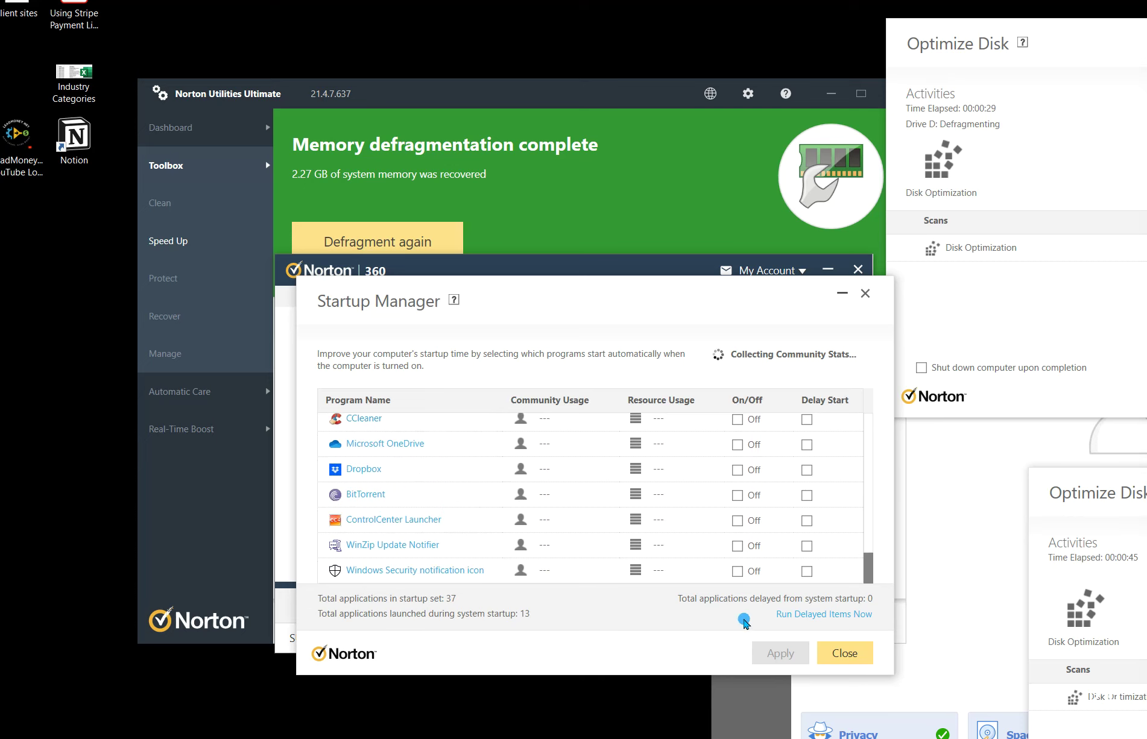
left_click(847, 656)
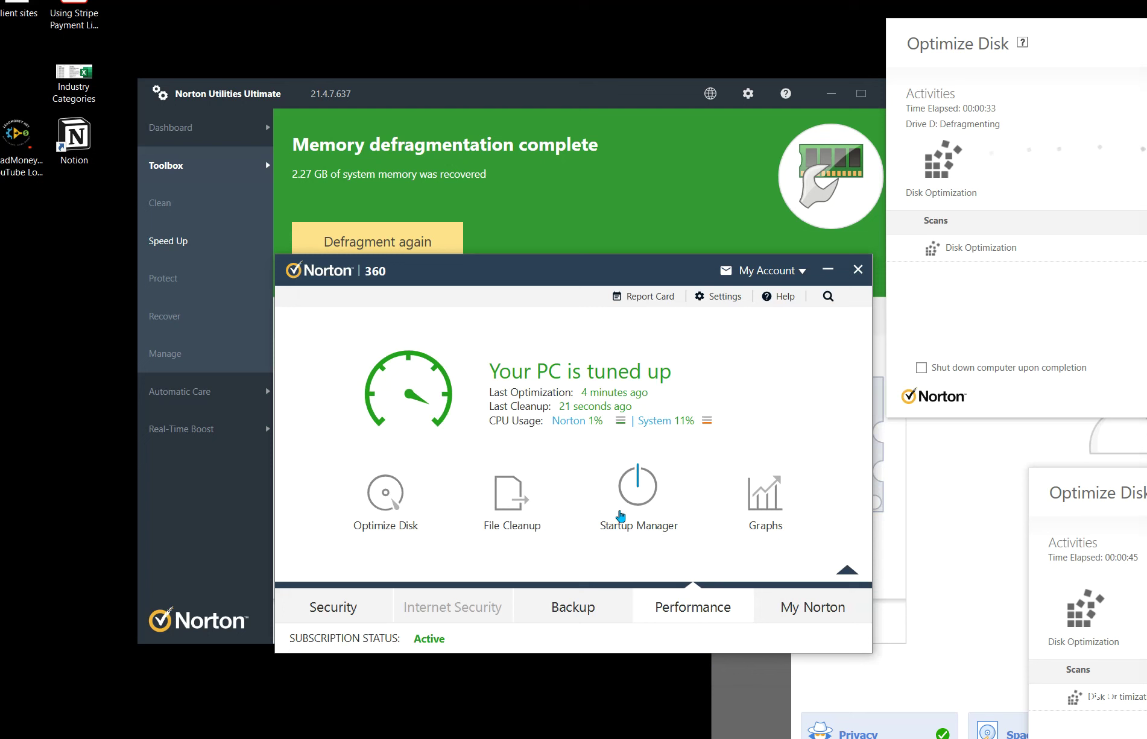
left_click(670, 520)
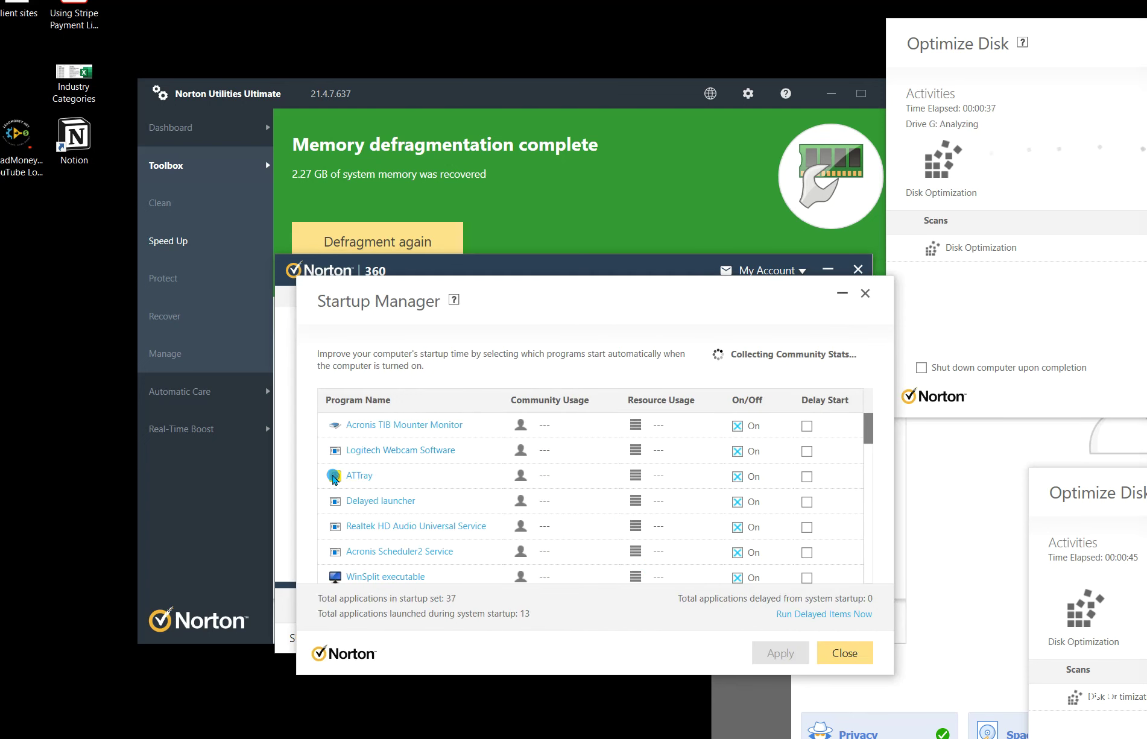
scroll(543, 515, "down", 2)
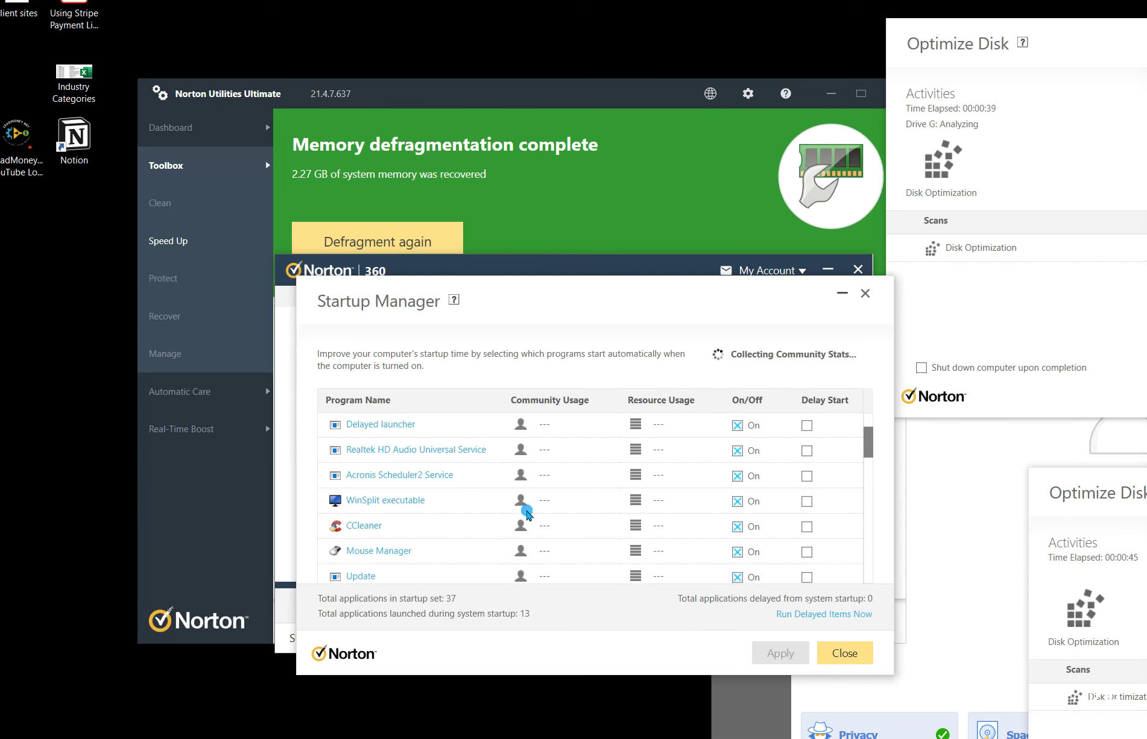
scroll(633, 518, "down", 1)
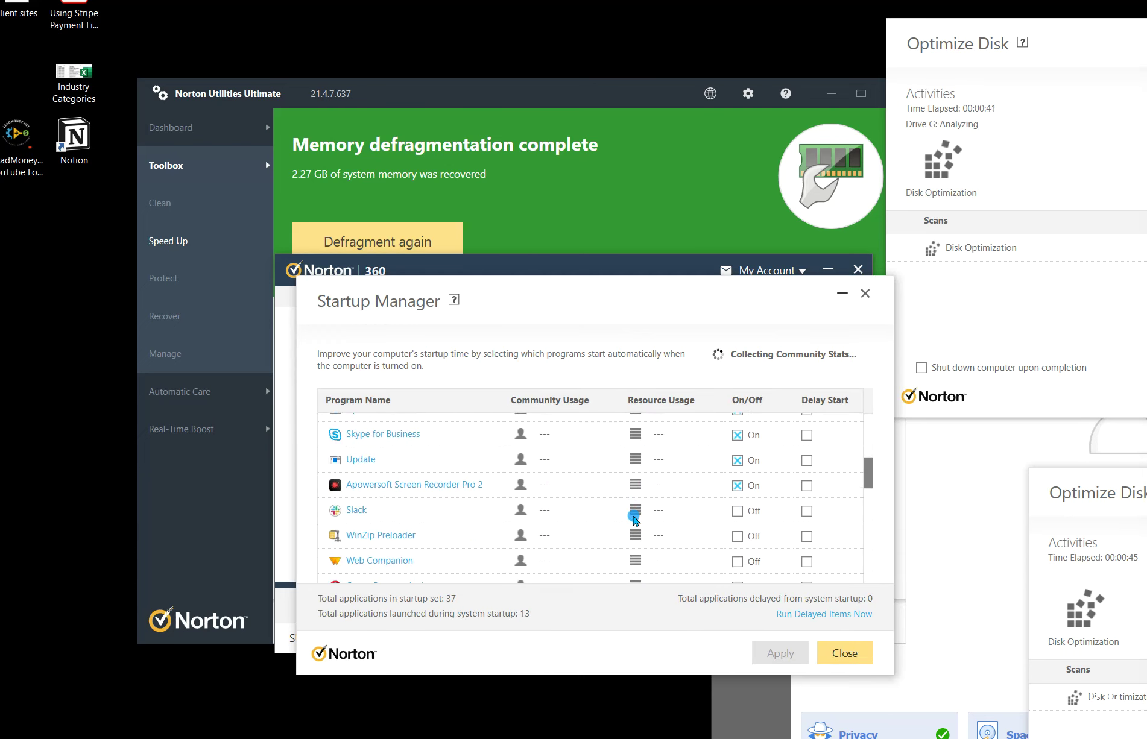
scroll(635, 518, "up", 3)
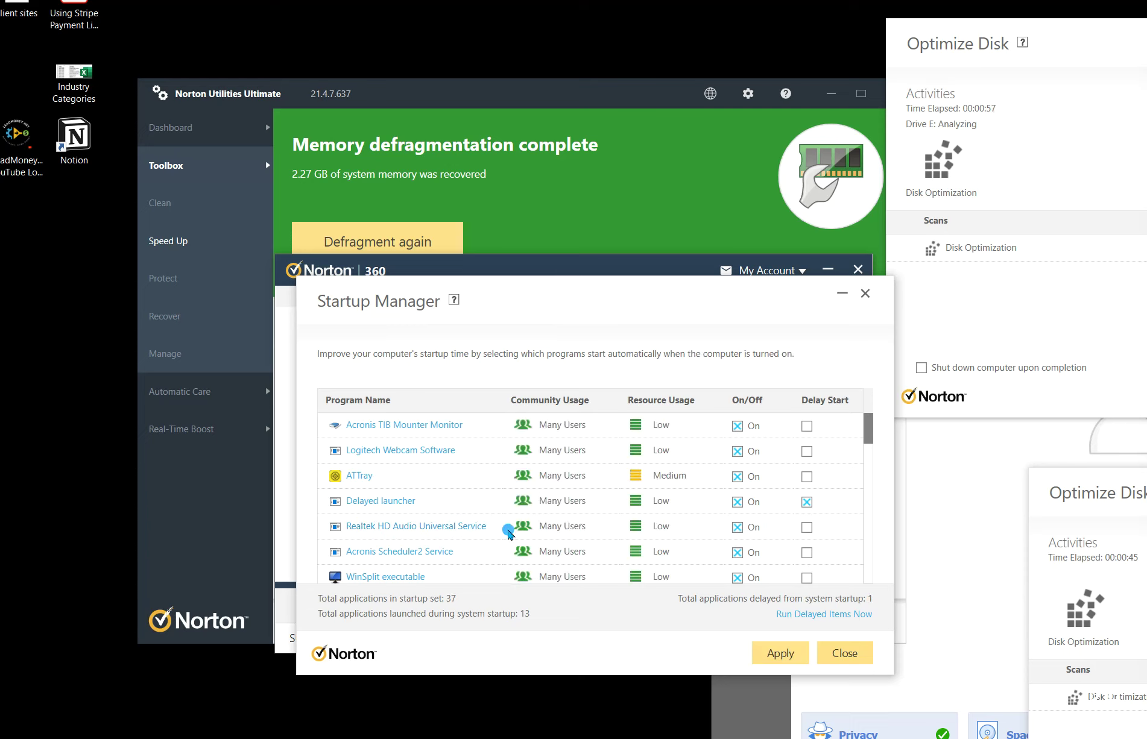
Tick Delay Start for Skype for Business, bringing delayed startup programs to 2
scroll(518, 531, "down", 3)
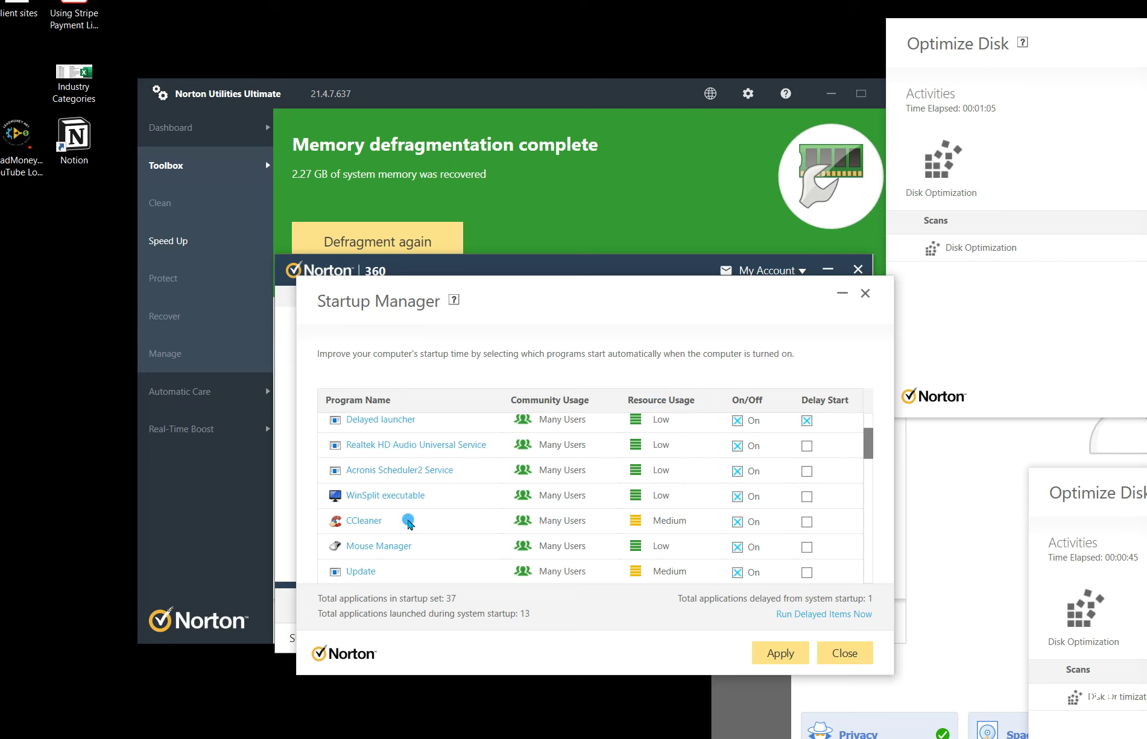
scroll(676, 518, "down", 3)
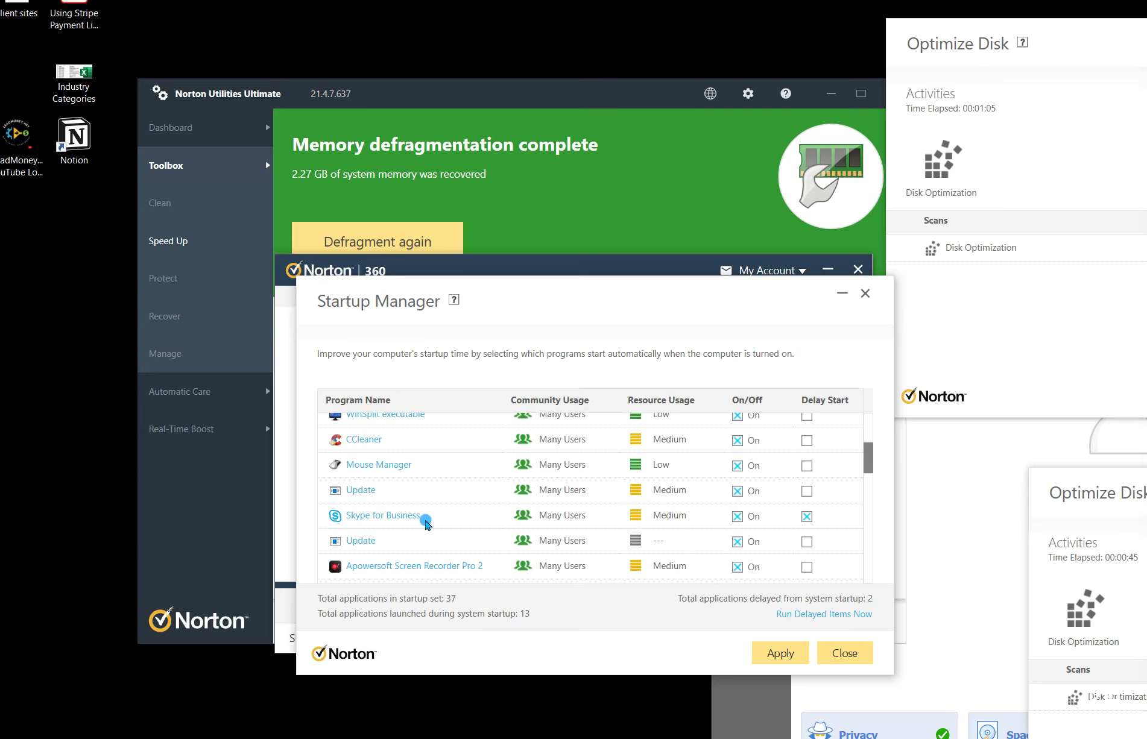
scroll(435, 523, "down", 3)
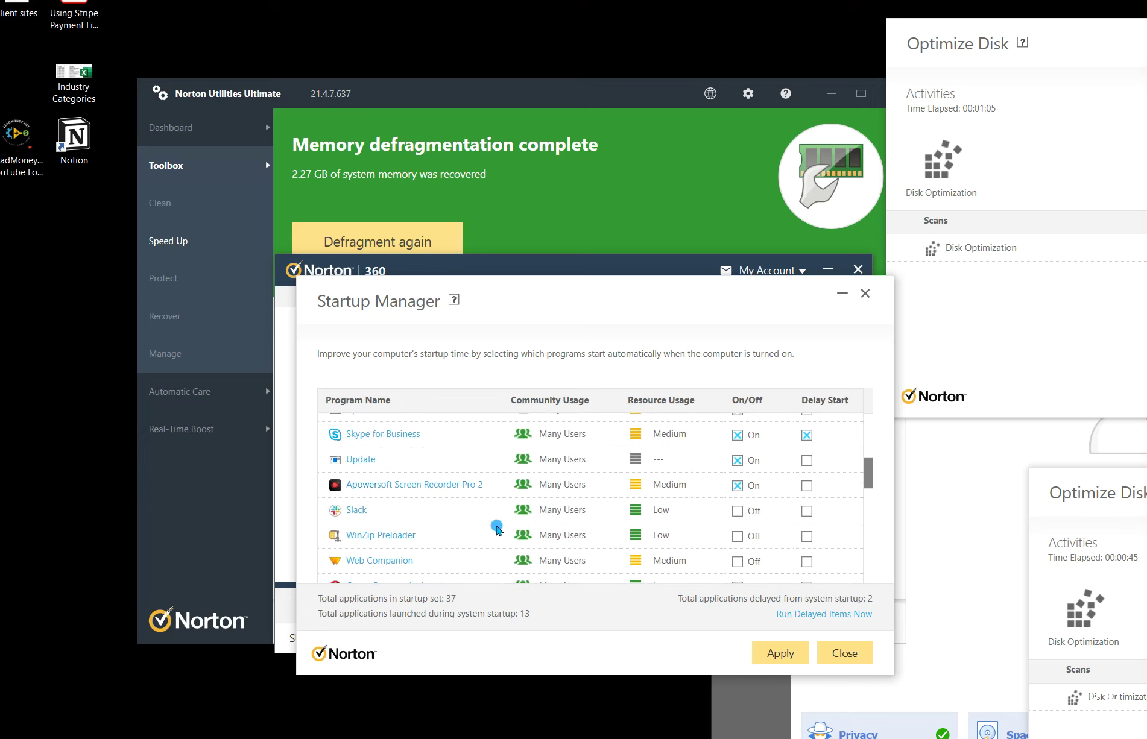
scroll(496, 529, "down", 3)
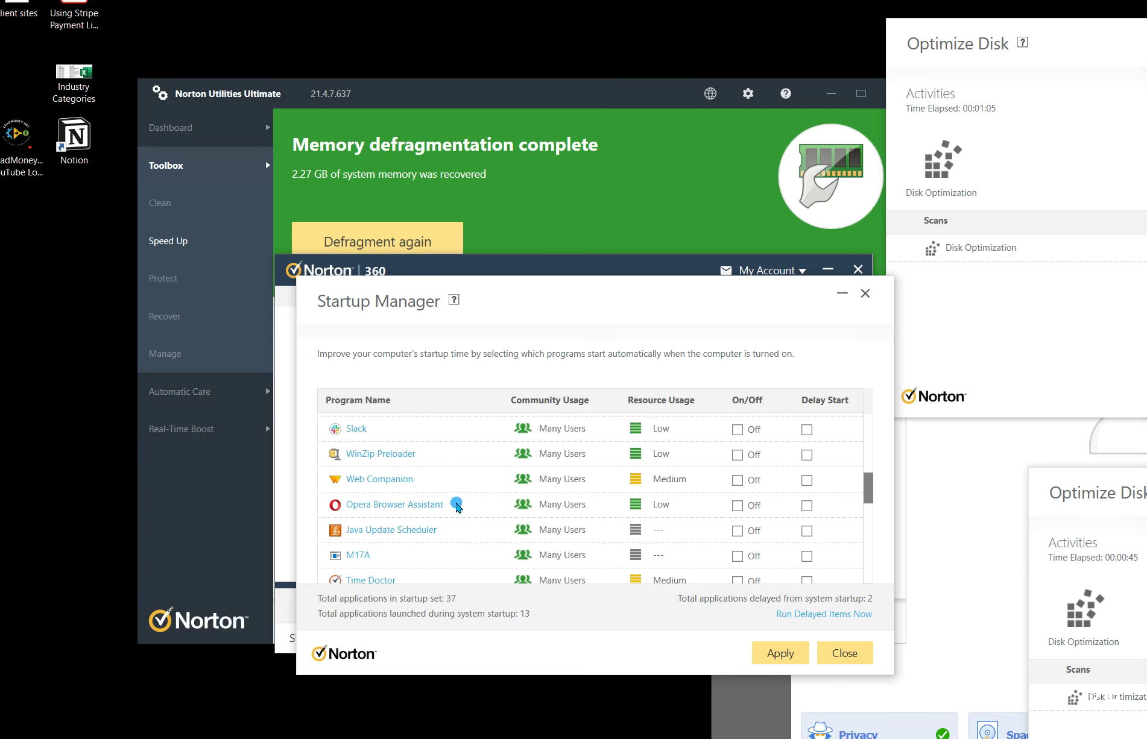
left_click(807, 507)
left_click(727, 509)
scroll(519, 528, "down", 6)
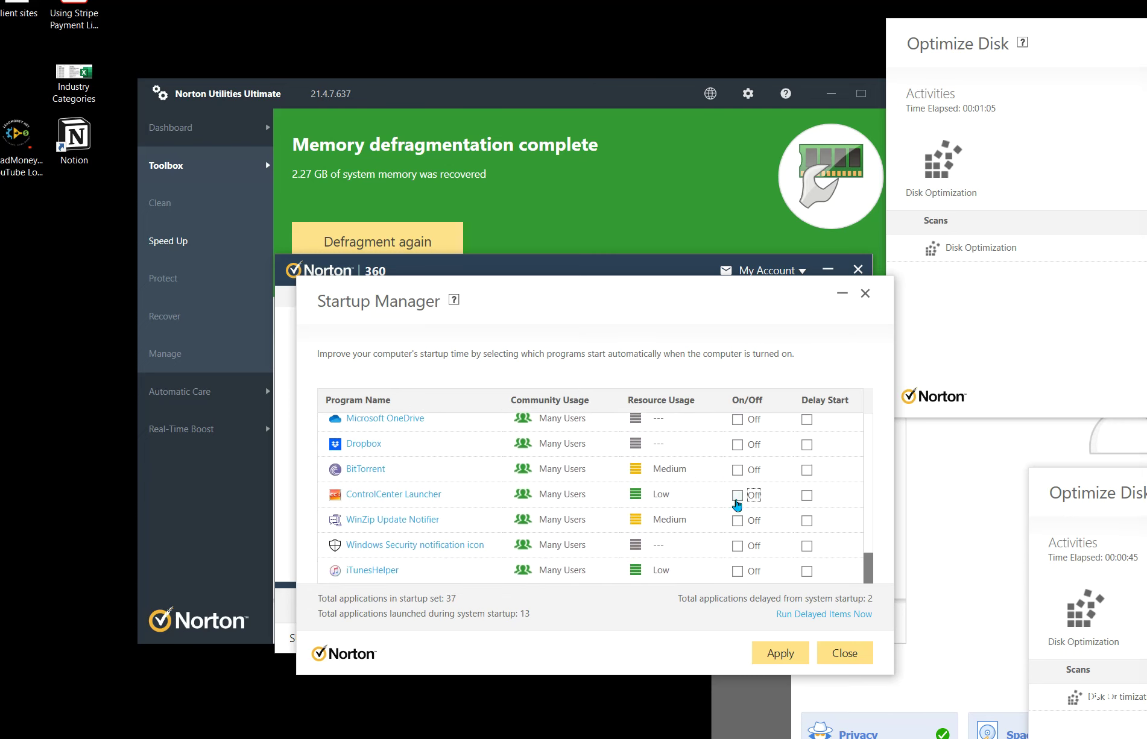
left_click(837, 471)
Review the startup list and apply the changes, keeping 2 programs delayed and 13 of 37 at startup
scroll(522, 509, "up", 10)
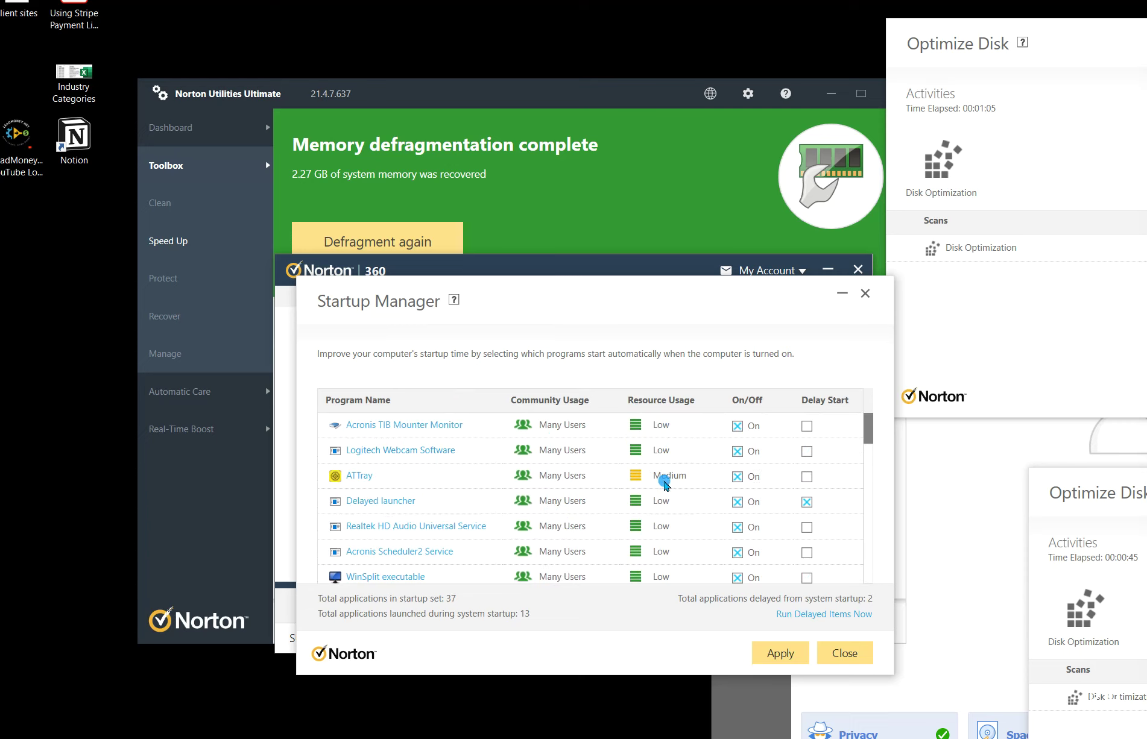
scroll(661, 546, "down", 8)
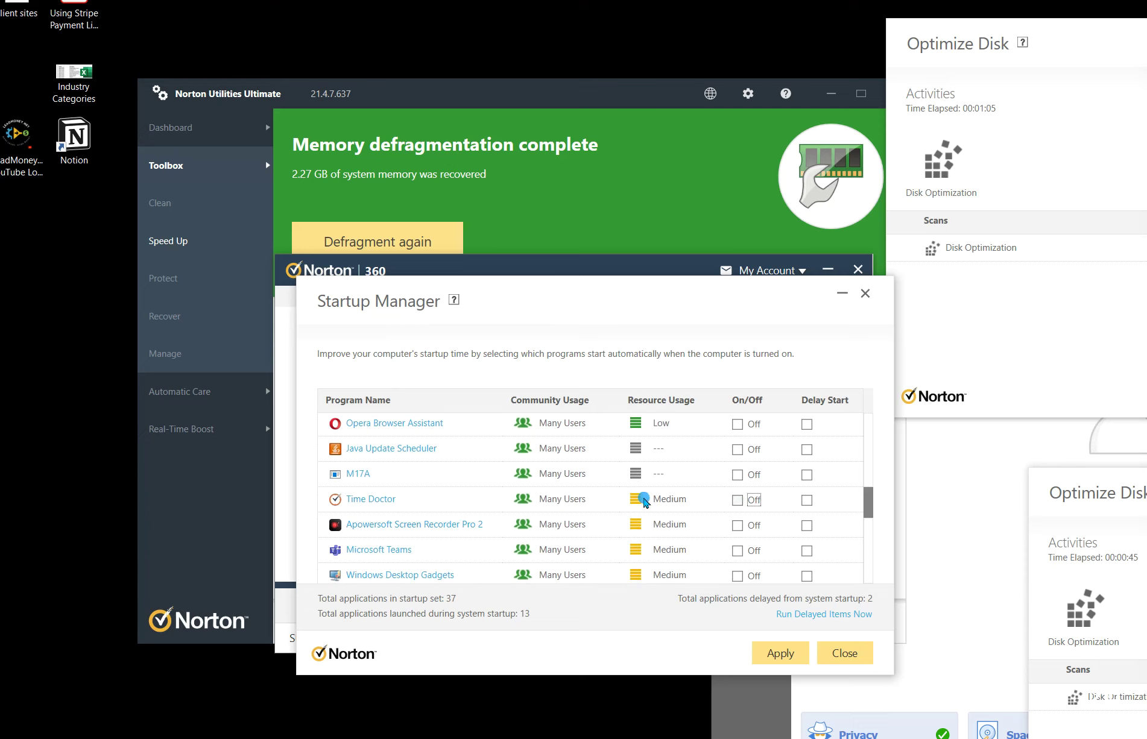
scroll(644, 501, "down", 3)
scroll(645, 496, "up", 1)
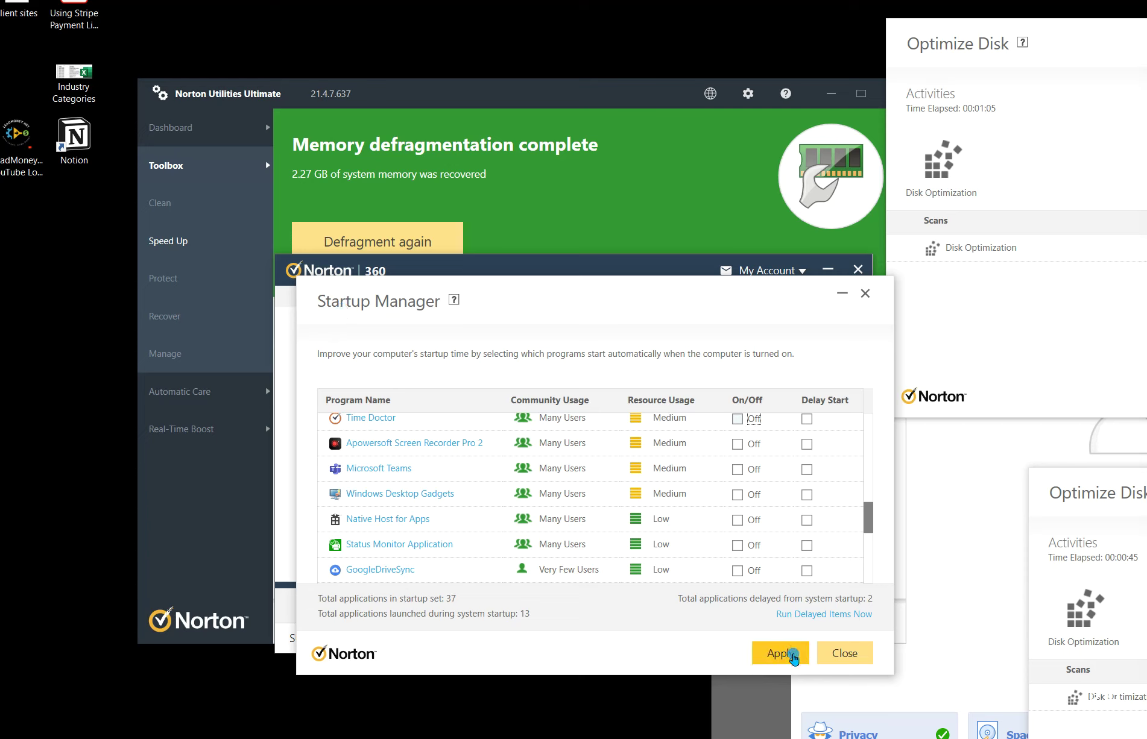
left_click(793, 656)
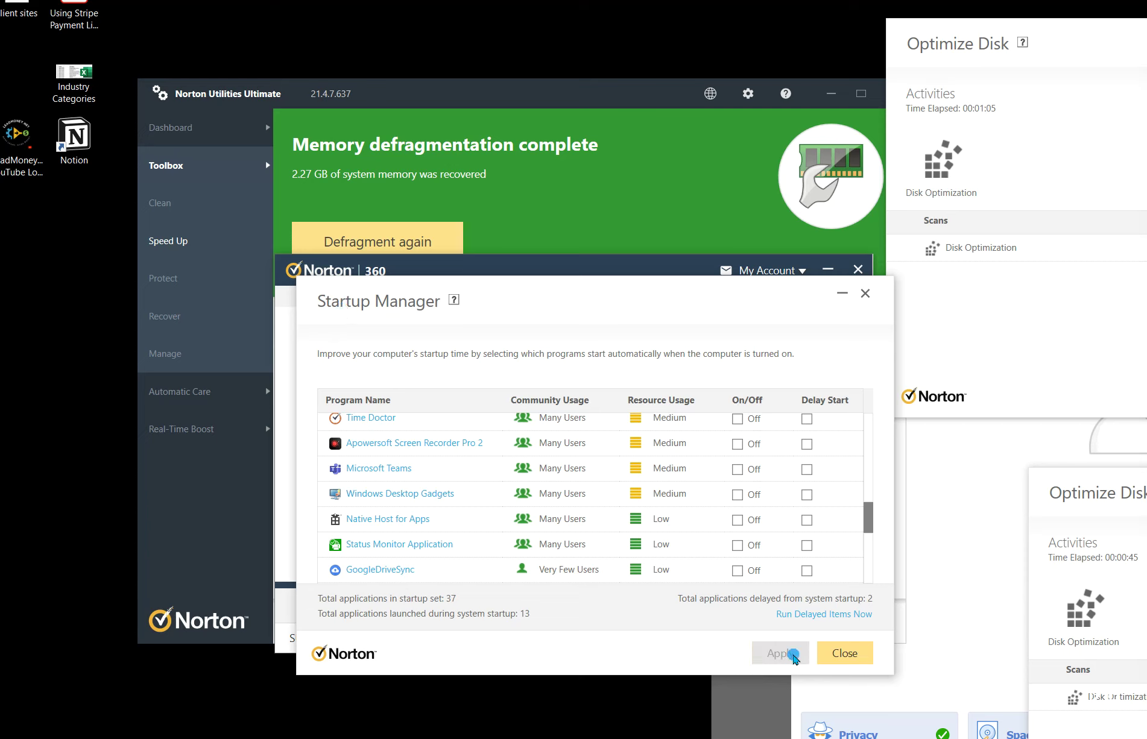
Close the Startup Manager to return to the Performance page showing the PC tuned up
left_click(844, 653)
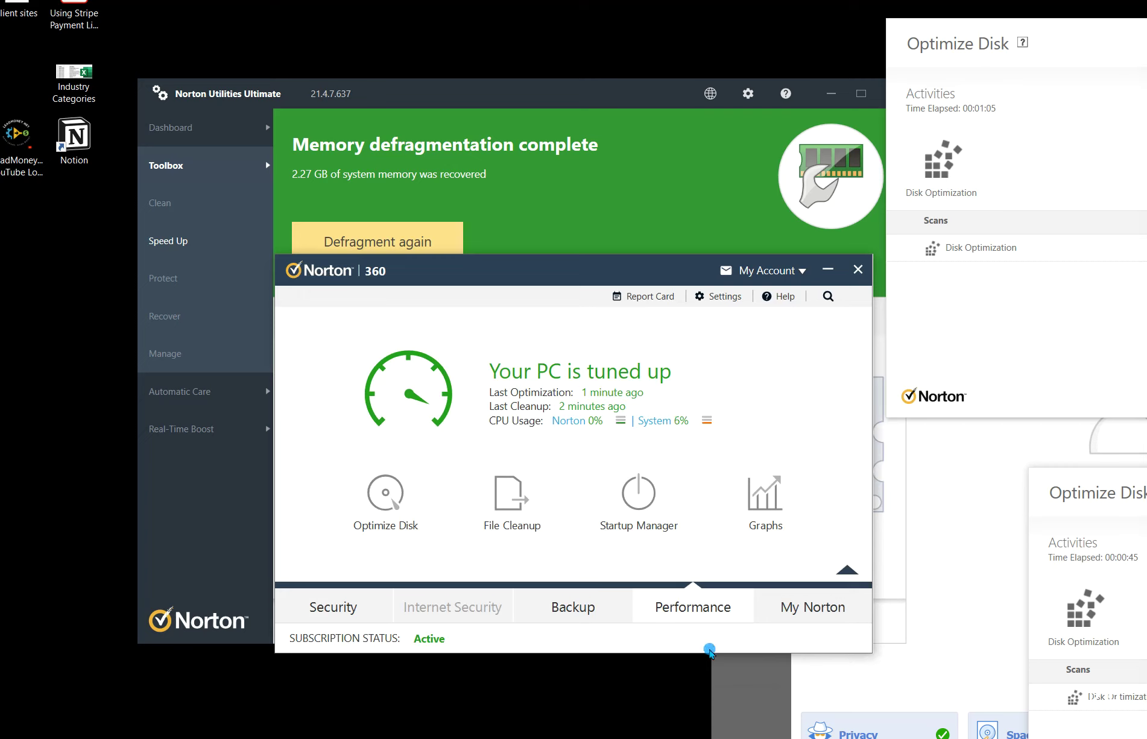